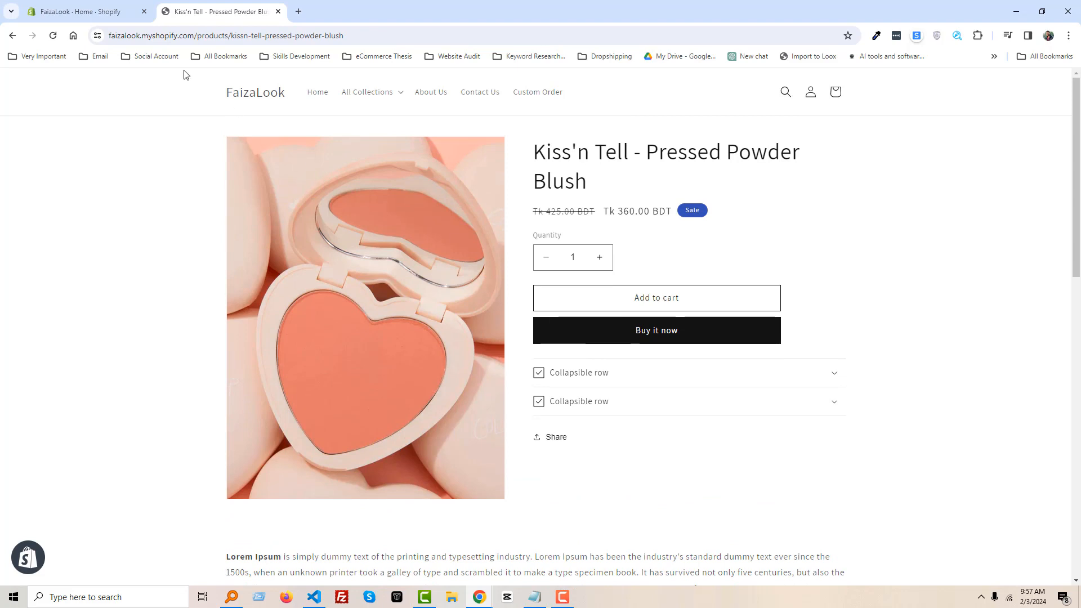
Step: Open the Kiss'n Tell - Pressed Powder Blush product in the Shopify admin and show its description as HTML
{"action": "left_click", "coordinate": [78, 10]}
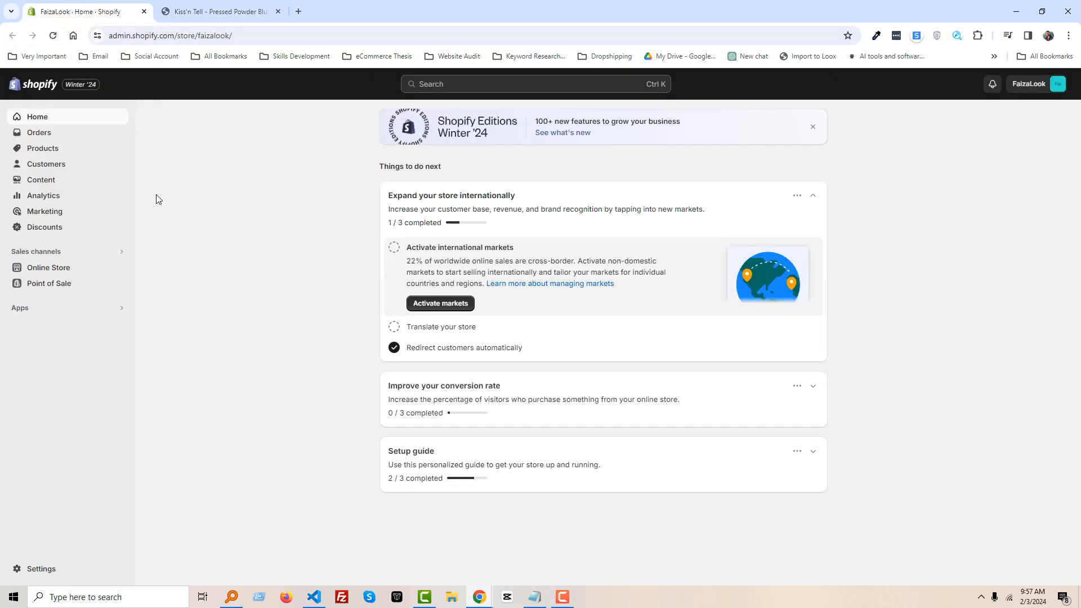
{"action": "left_click", "coordinate": [49, 151]}
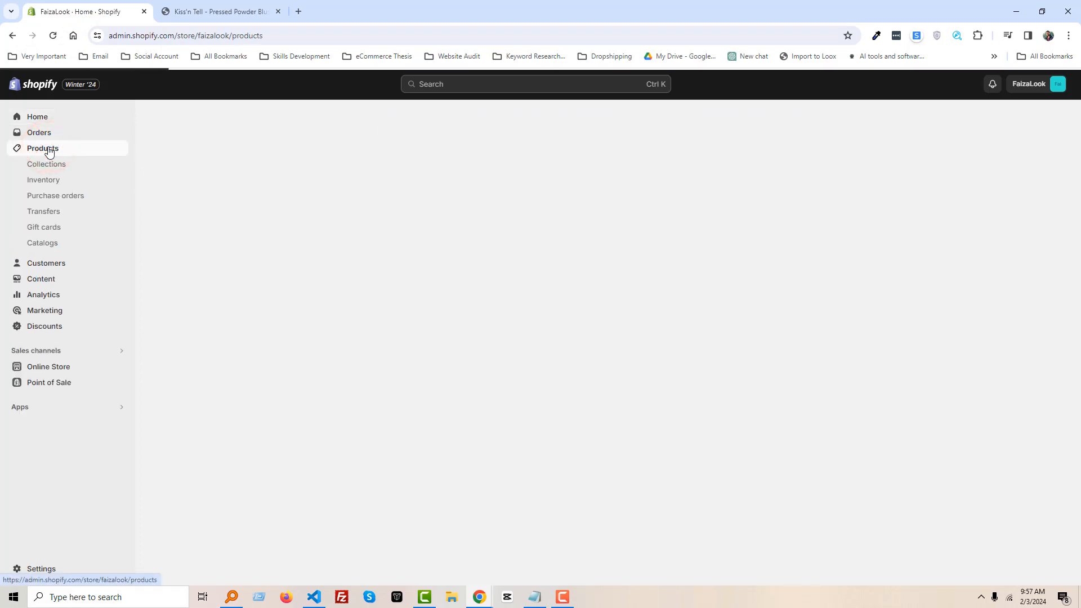
{"action": "left_click", "coordinate": [194, 12]}
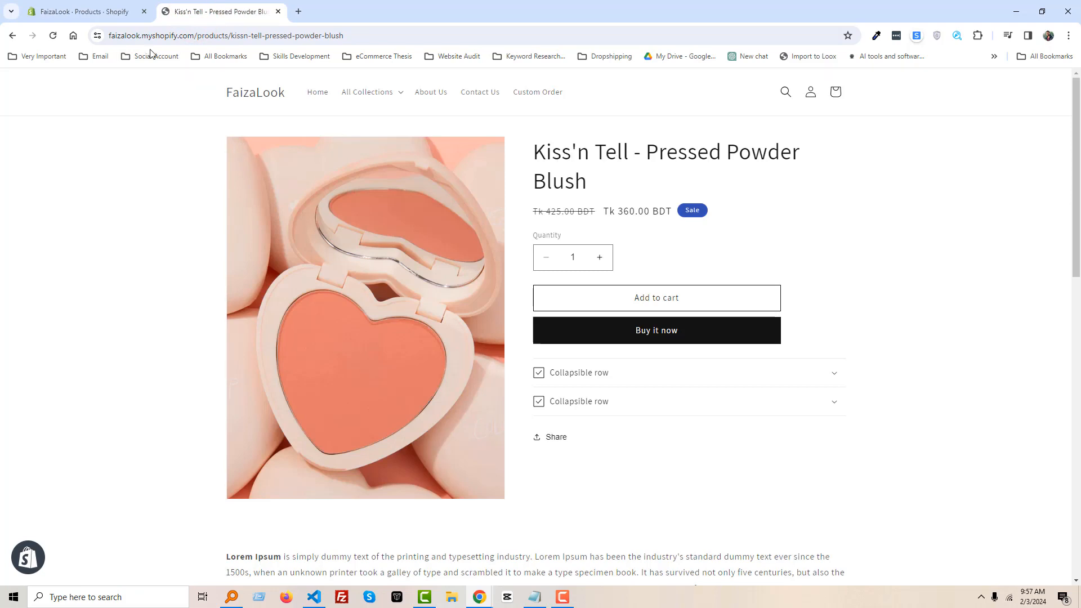
{"action": "left_click", "coordinate": [85, 11]}
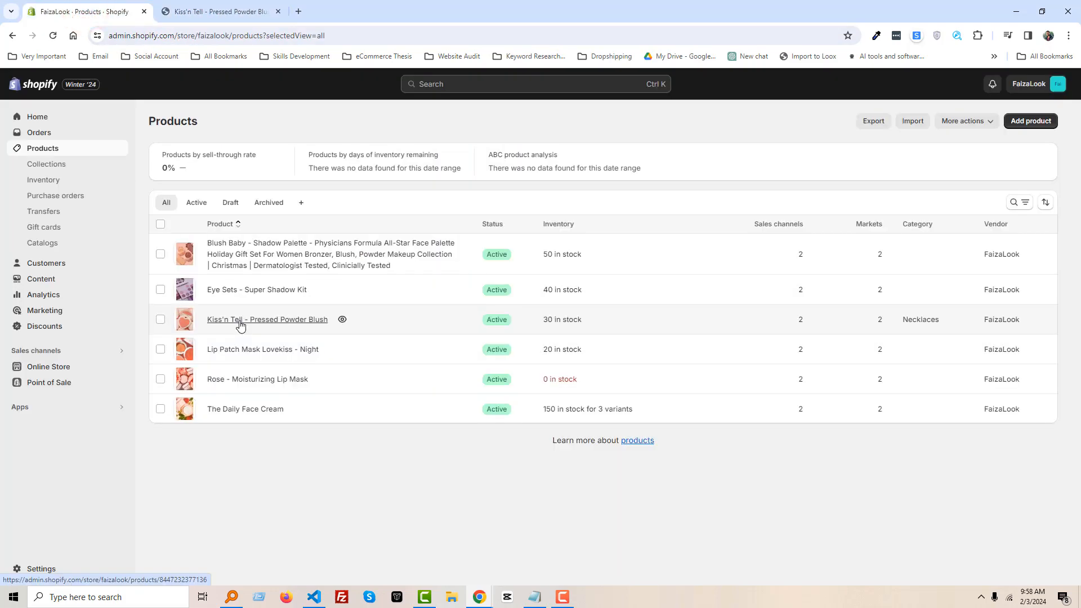
{"action": "left_click", "coordinate": [241, 321]}
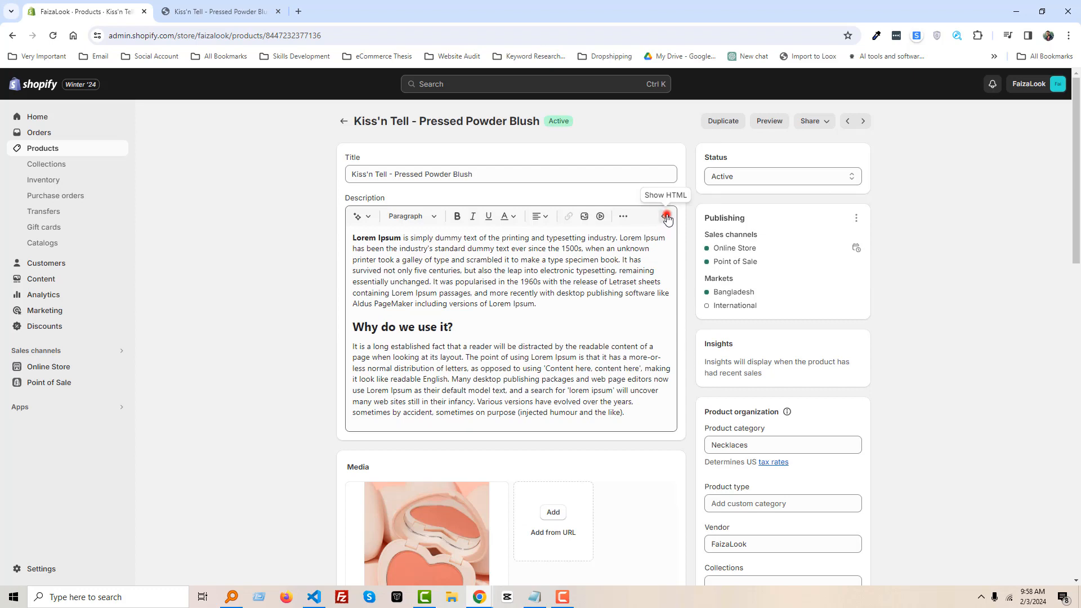
{"action": "left_click", "coordinate": [667, 220]}
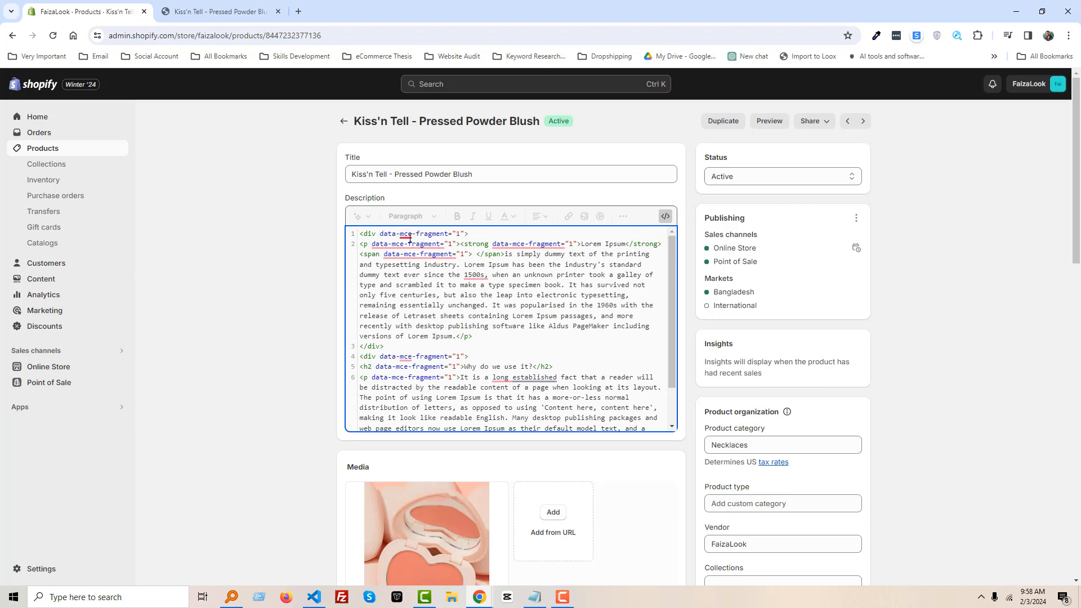
Step: Insert two blank lines above the first line of the description's HTML code
{"action": "key", "text": "Return"}
{"action": "key", "text": "Return"}
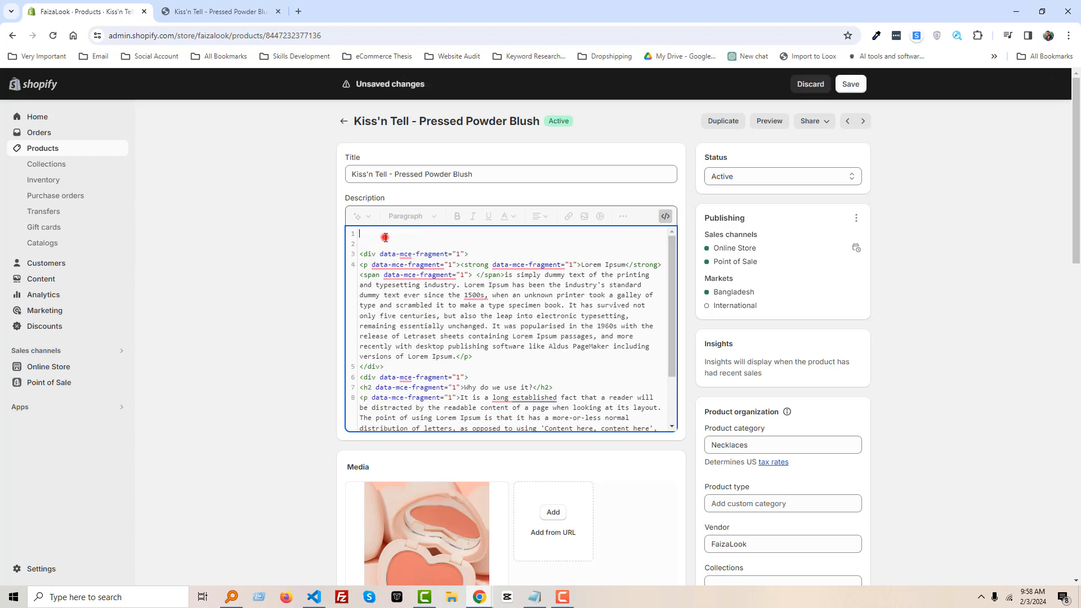
{"action": "mouse_move", "coordinate": [405, 255]}
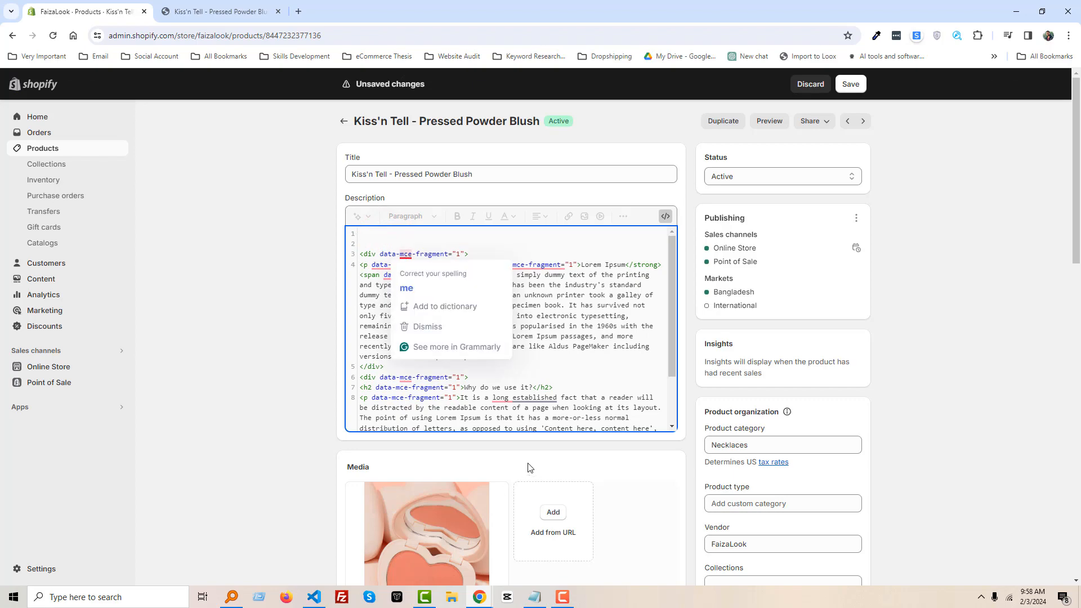
Step: Switch to Visual Studio Code and copy the complete YouTube iframe embed code in Untitled-12
{"action": "left_click", "coordinate": [314, 597]}
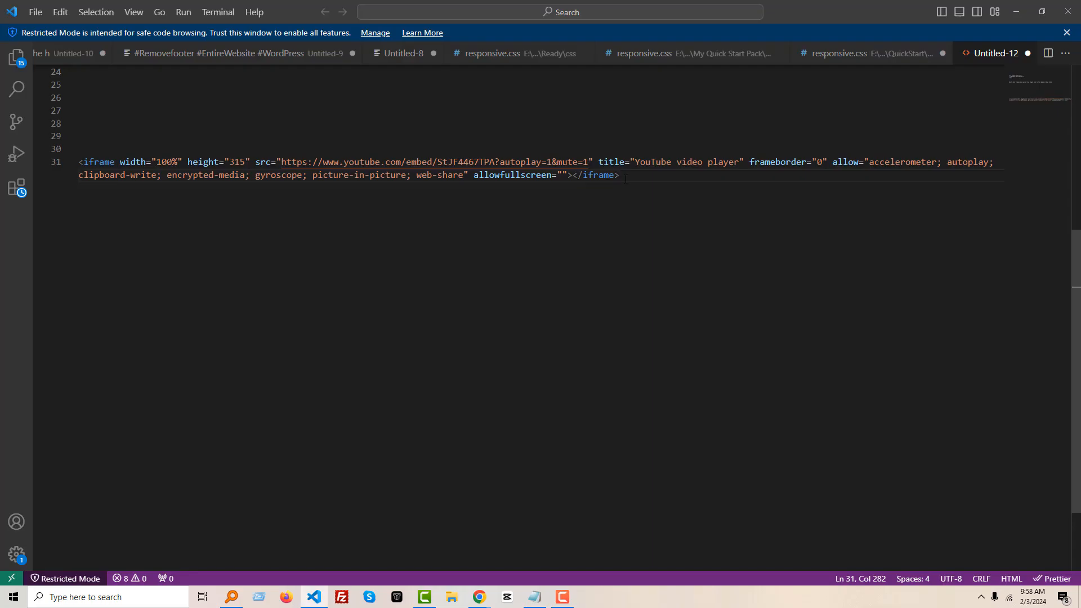
{"action": "left_click_drag", "start_coordinate": [618, 175], "coordinate": [85, 163]}
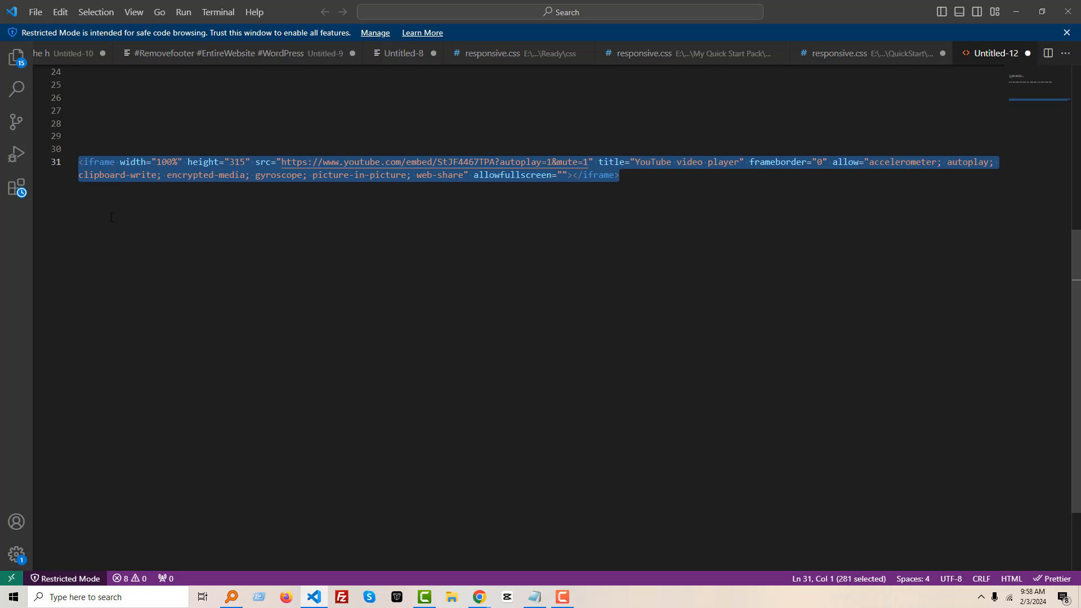
{"action": "right_click", "coordinate": [192, 168]}
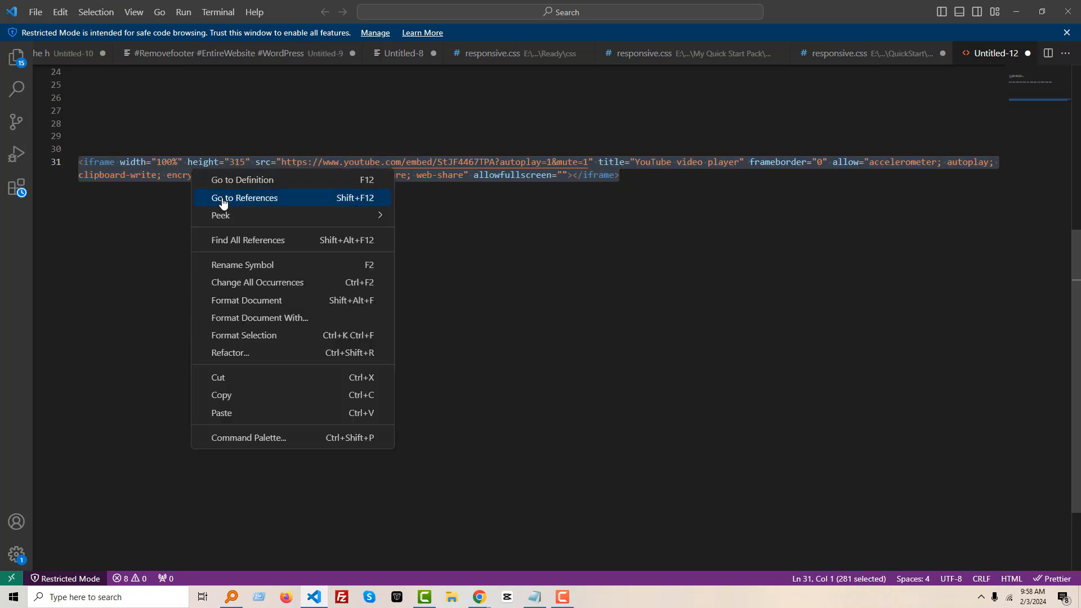
{"action": "left_click", "coordinate": [220, 394]}
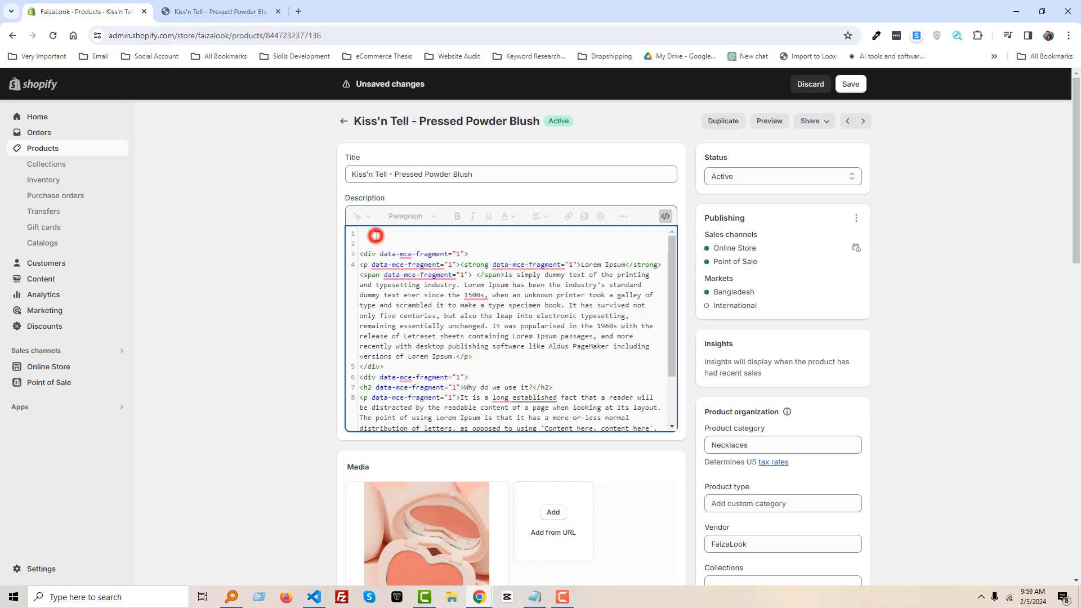
Step: Paste the iframe code on the first line of the product description's HTML in Shopify and save the product
{"action": "right_click", "coordinate": [376, 235]}
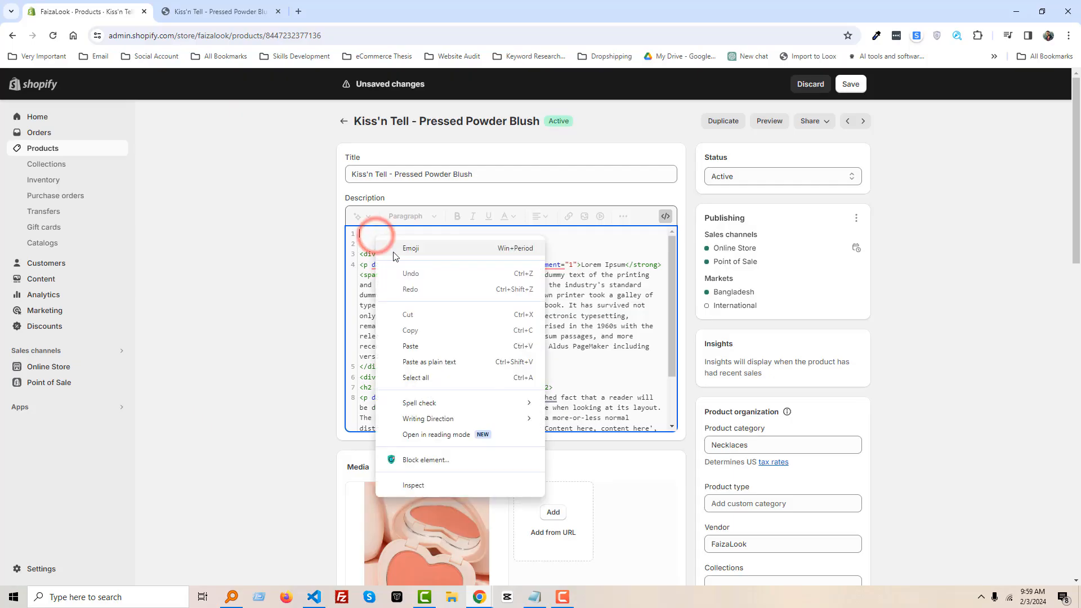
{"action": "left_click", "coordinate": [427, 346]}
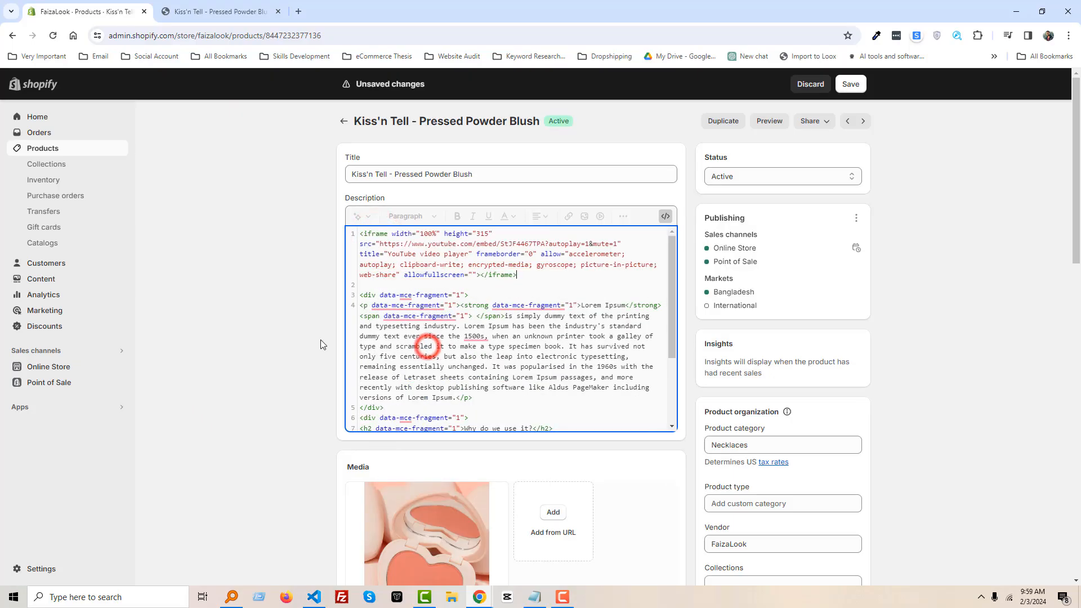
{"action": "left_click", "coordinate": [850, 85]}
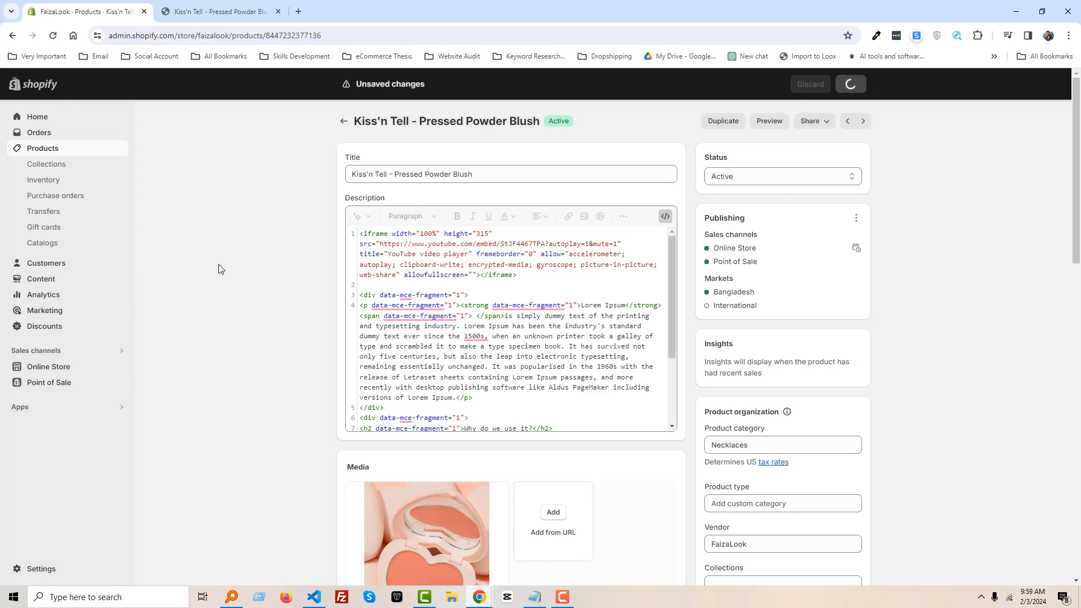
Step: Reload the storefront page of the Pressed Powder Blush and check the embedded video above the description
{"action": "left_click", "coordinate": [213, 8]}
{"action": "right_click", "coordinate": [189, 174]}
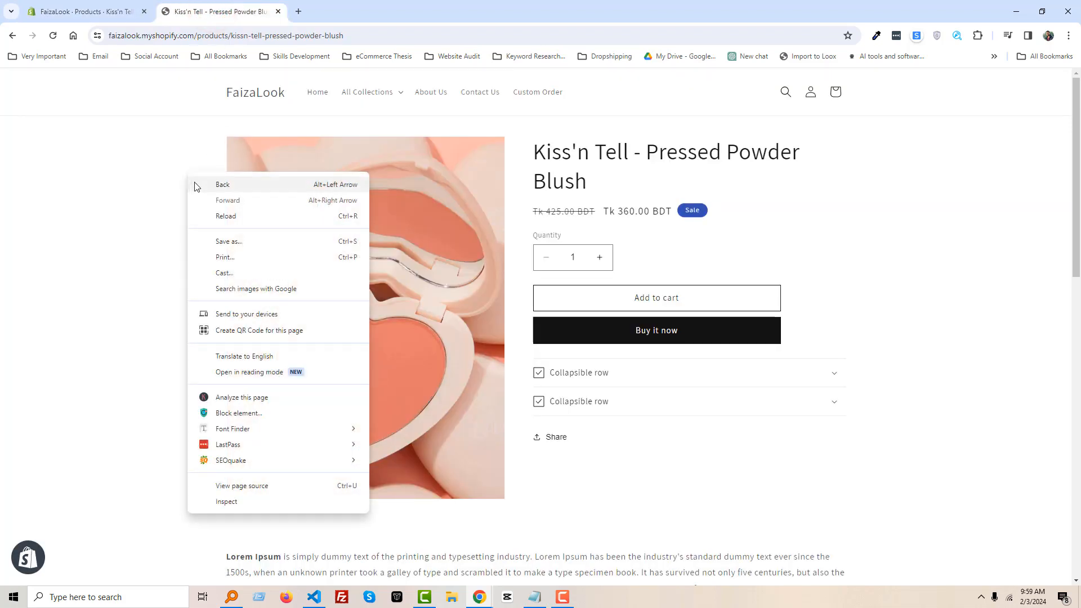
{"action": "left_click", "coordinate": [224, 217]}
{"action": "scroll", "coordinate": [164, 302], "scroll_direction": "down", "scroll_amount": 2}
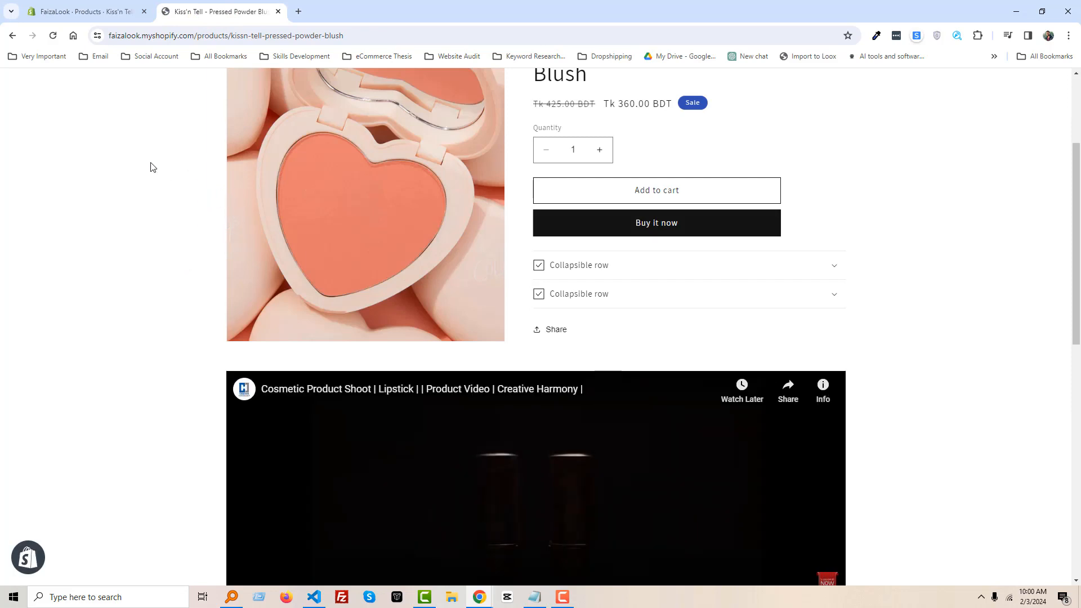
{"action": "scroll", "coordinate": [150, 167], "scroll_direction": "down", "scroll_amount": 3}
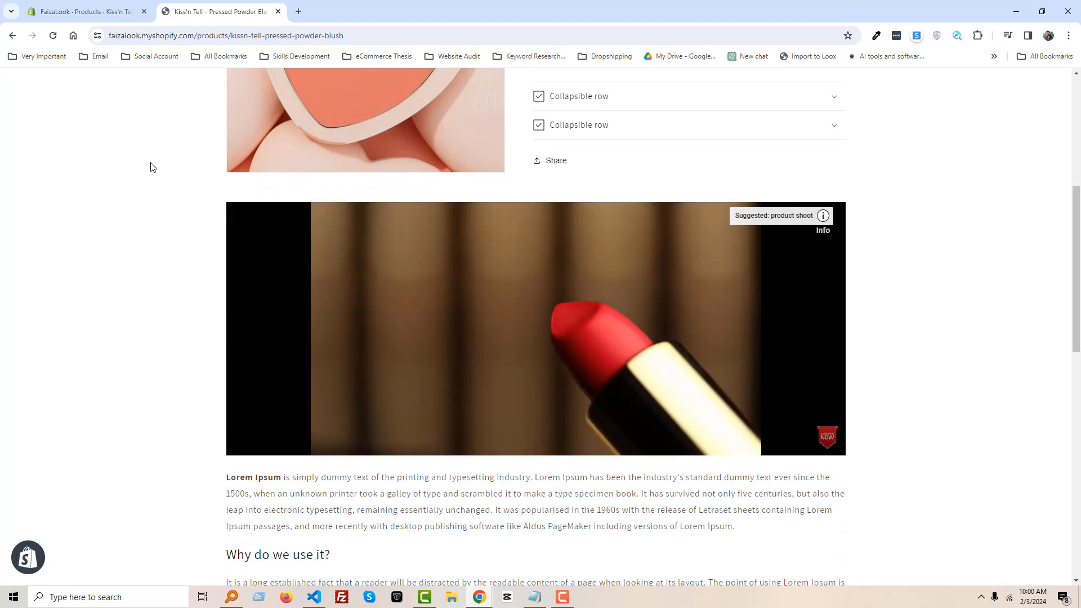
{"action": "scroll", "coordinate": [87, 413], "scroll_direction": "up", "scroll_amount": 1}
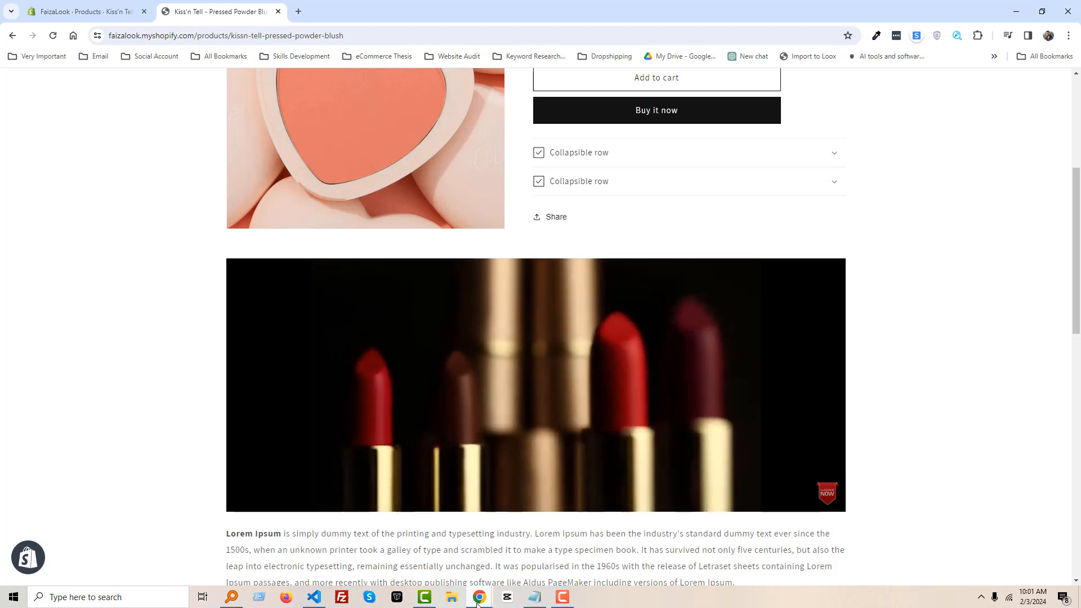
Step: Highlight the video ID in the iframe's embed URL in Visual Studio Code, and the same ID in the YouTube video's address in Chrome
{"action": "left_click", "coordinate": [316, 599]}
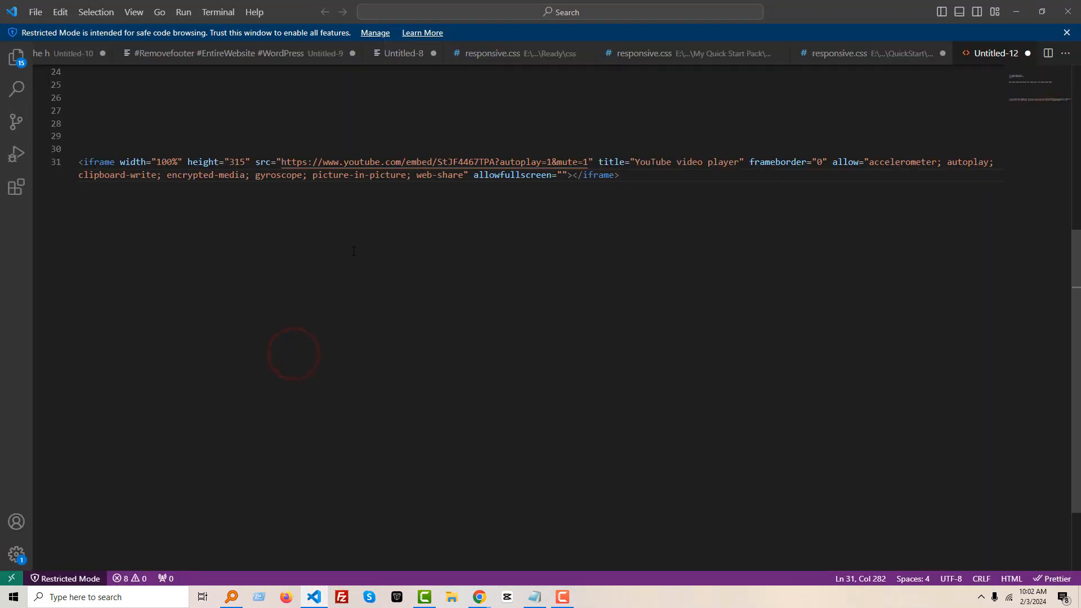
{"action": "left_click", "coordinate": [422, 162]}
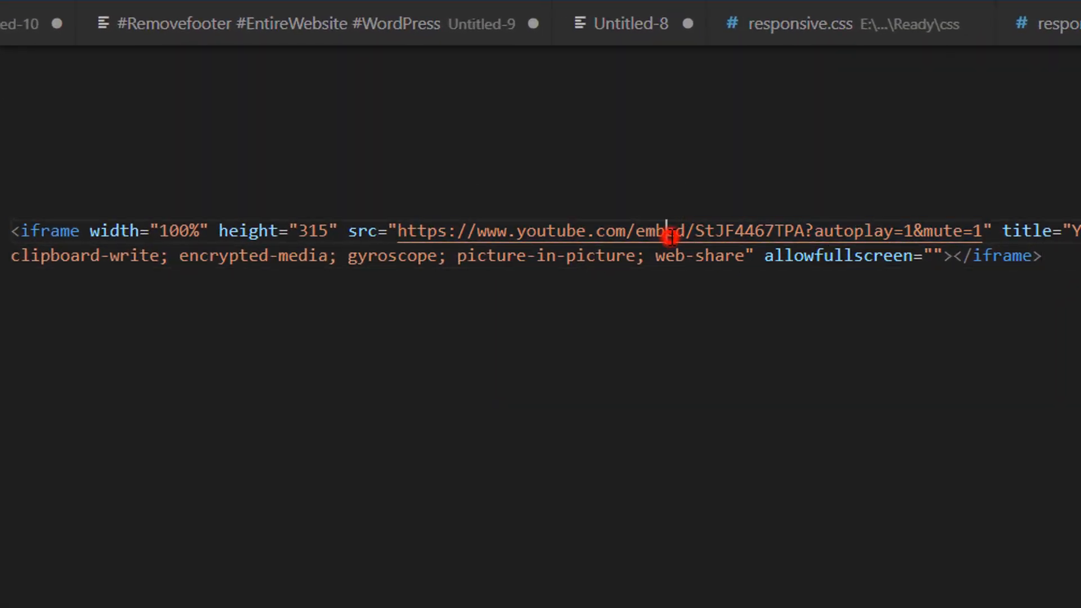
{"action": "double_click", "coordinate": [752, 228]}
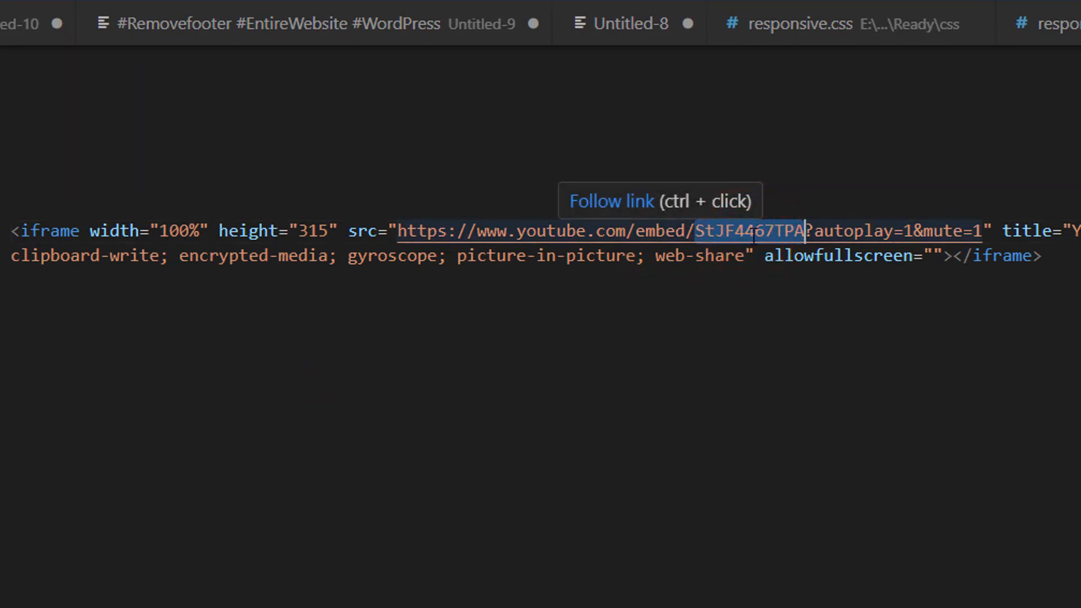
{"action": "double_click", "coordinate": [754, 231]}
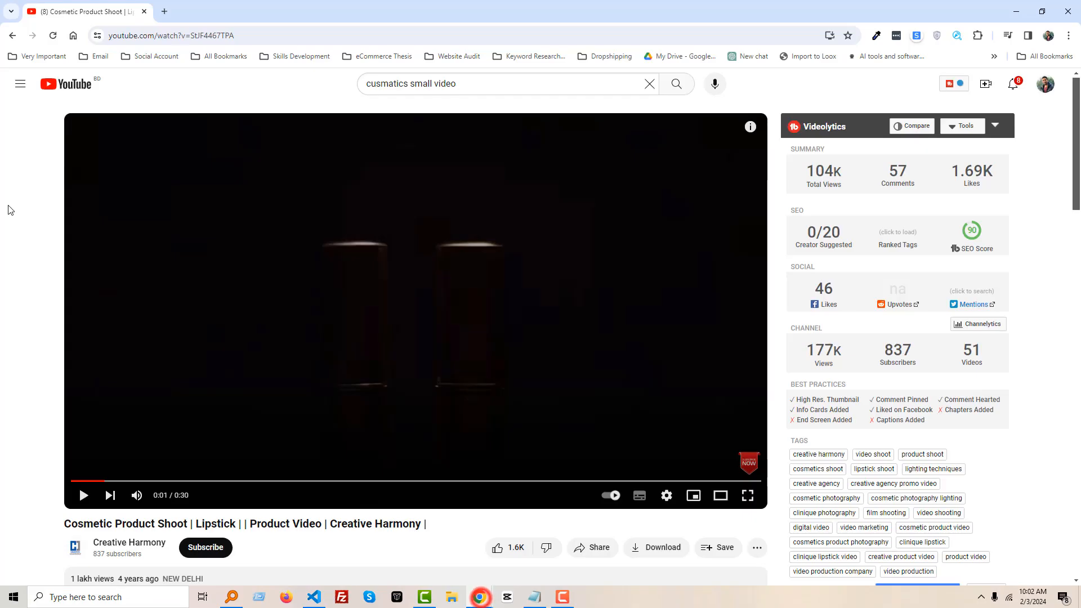
{"action": "left_click", "coordinate": [479, 597]}
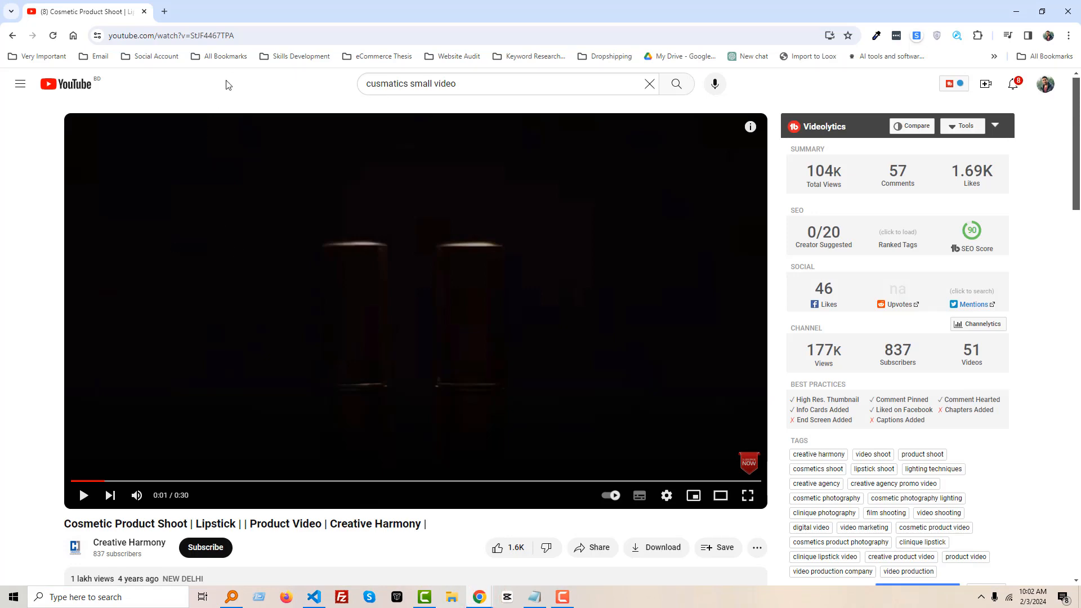
{"action": "double_click", "coordinate": [221, 35]}
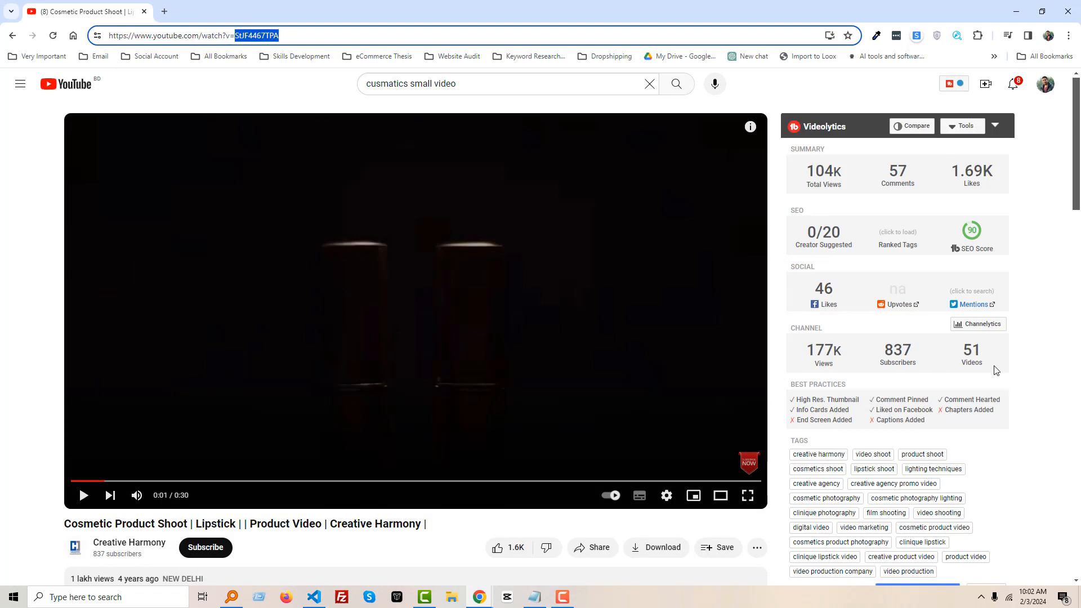
Step: Open the suggested YouTube video "NO RULES. JUST LIPS. | Lipstick Collection | NARS" and copy the video ID from its address
{"action": "scroll", "coordinate": [997, 371], "scroll_direction": "down", "scroll_amount": 6}
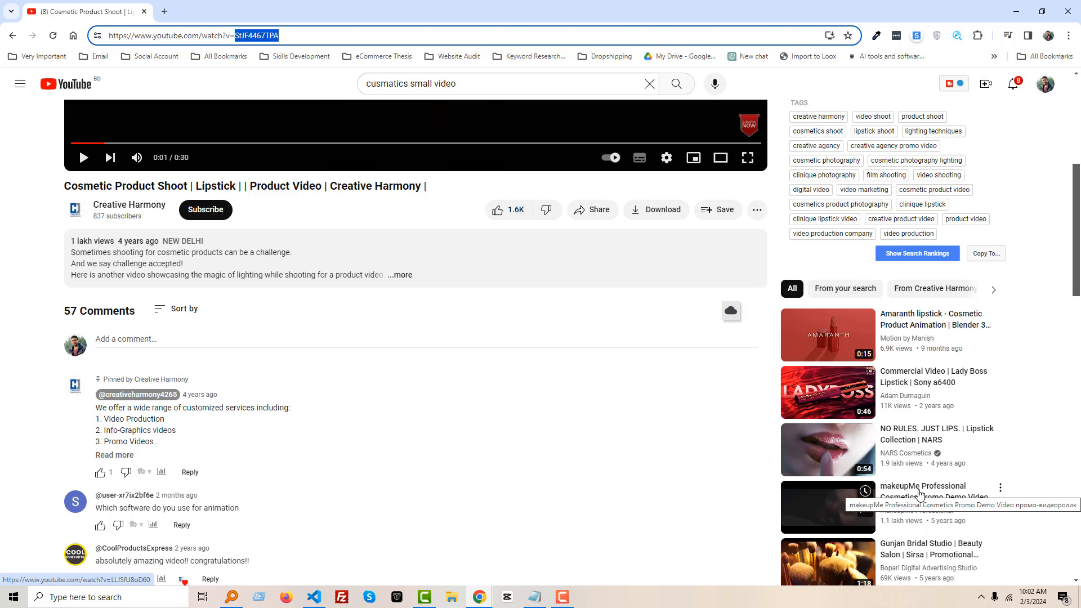
{"action": "left_click", "coordinate": [922, 440]}
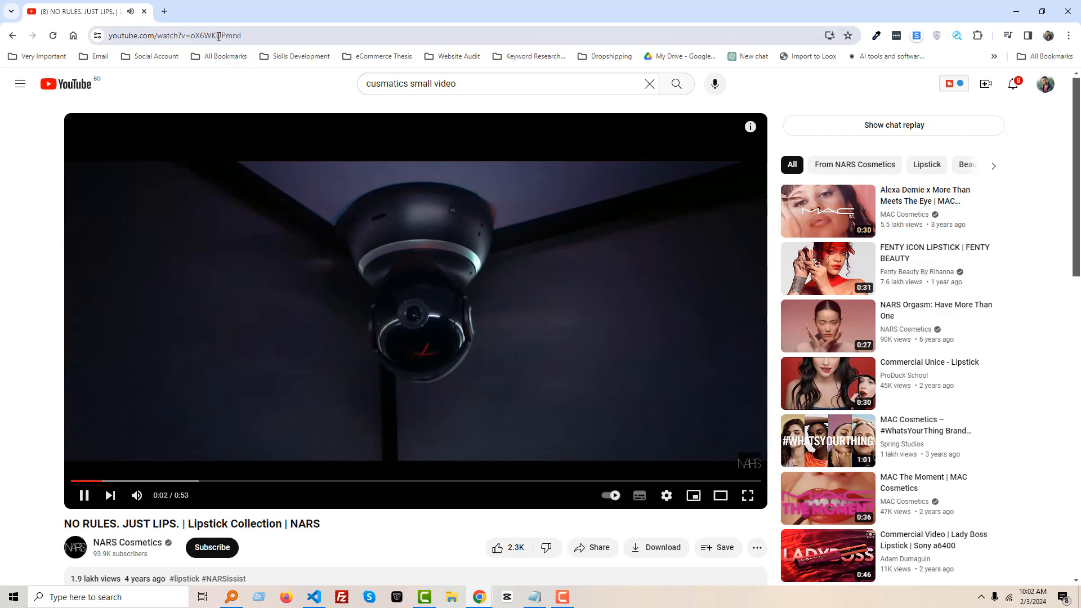
{"action": "double_click", "coordinate": [217, 36]}
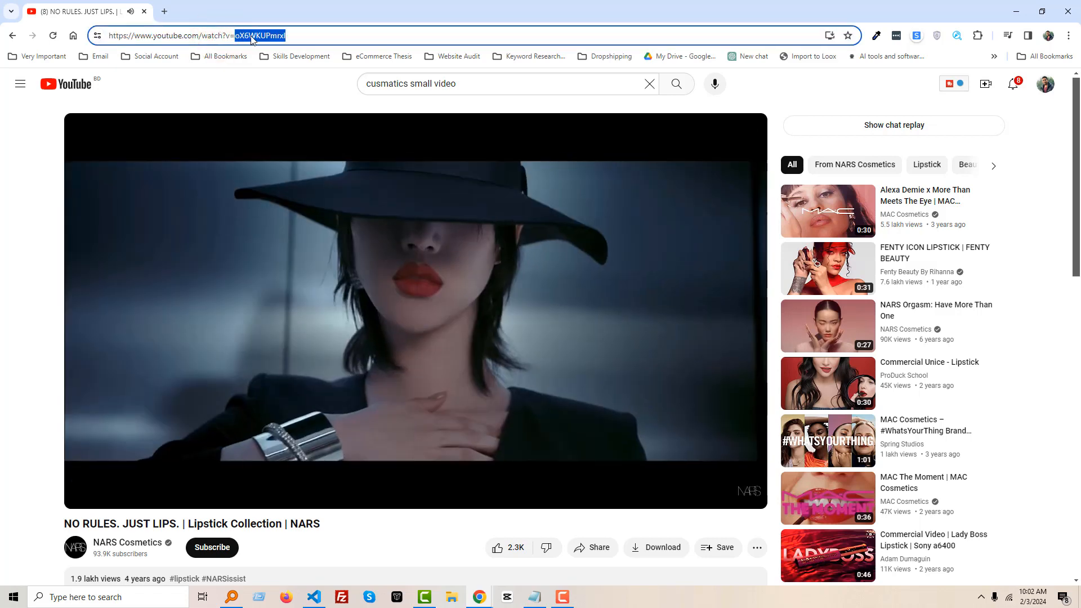
{"action": "right_click", "coordinate": [252, 37]}
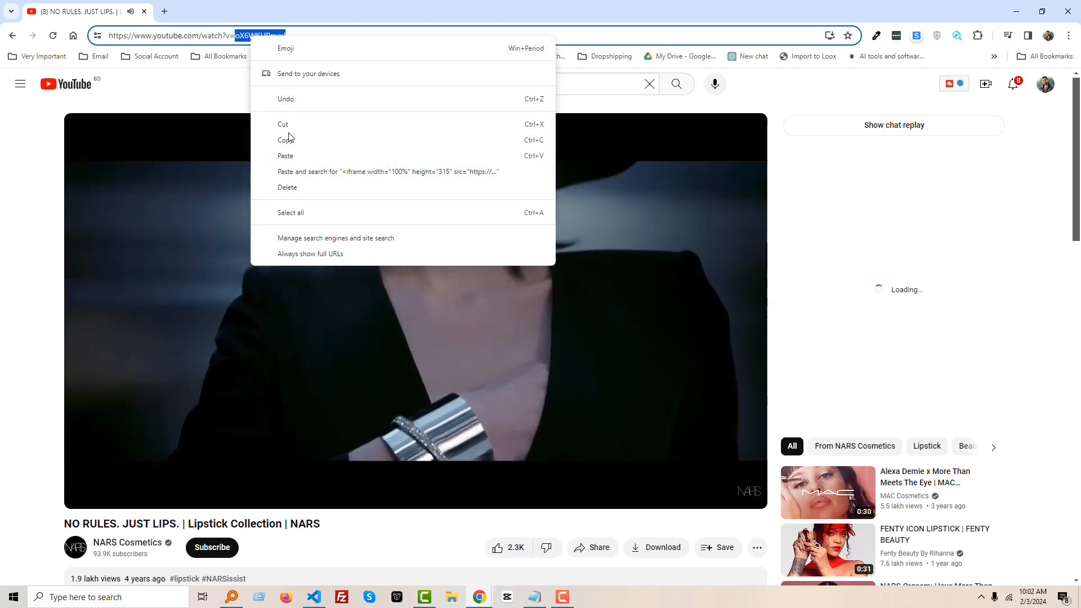
{"action": "left_click", "coordinate": [289, 140]}
{"action": "left_click", "coordinate": [580, 275]}
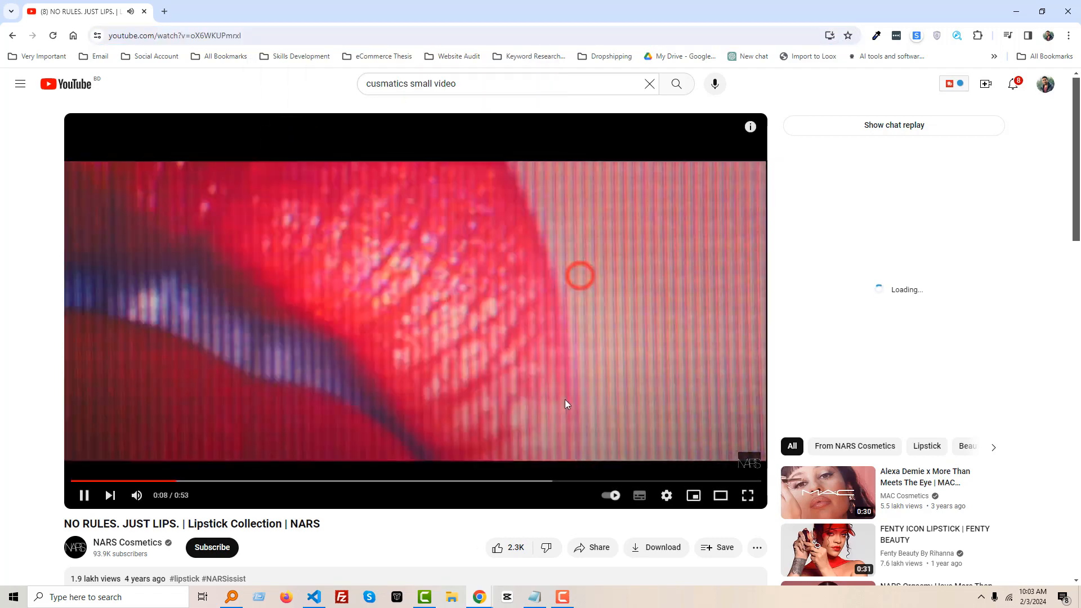
Step: Replace the video ID in the Shopify product description's iframe URL with oX6WKUPmrxI and save the product
{"action": "left_click", "coordinate": [100, 9]}
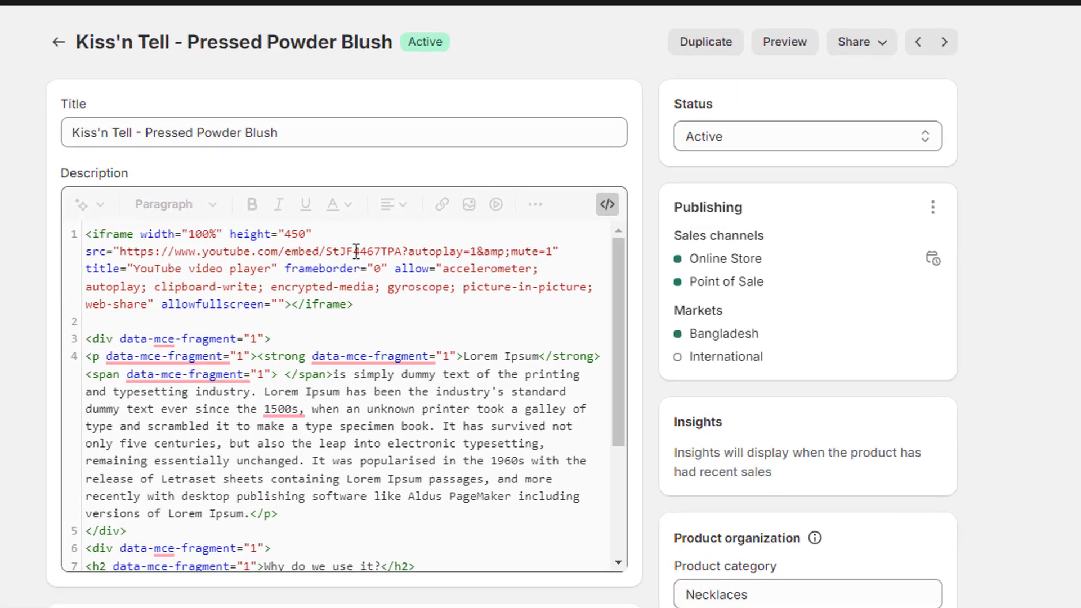
{"action": "double_click", "coordinate": [516, 244]}
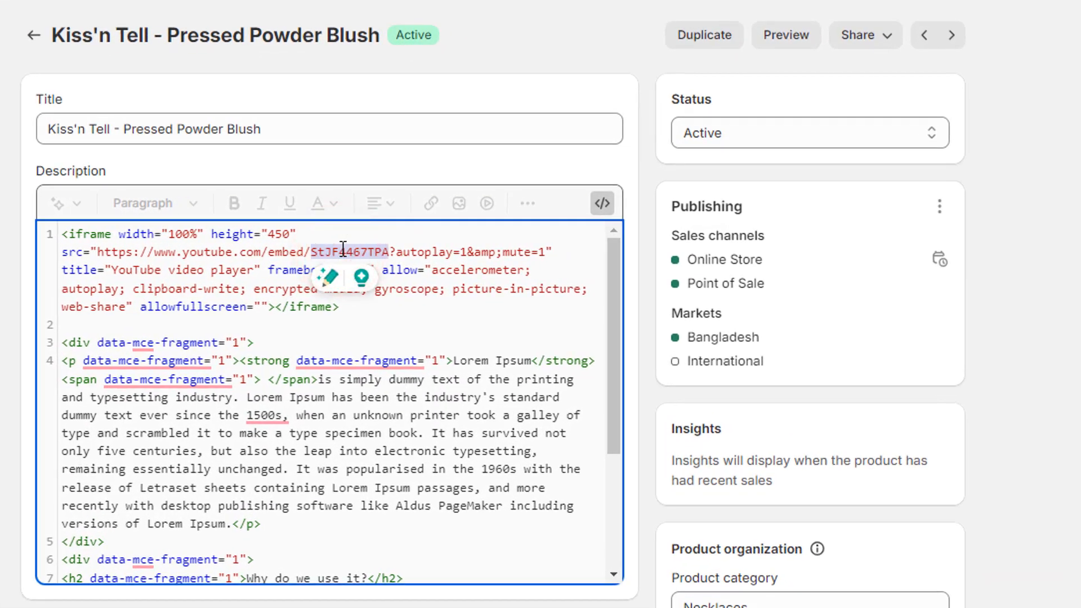
{"action": "key", "text": "ctrl+v"}
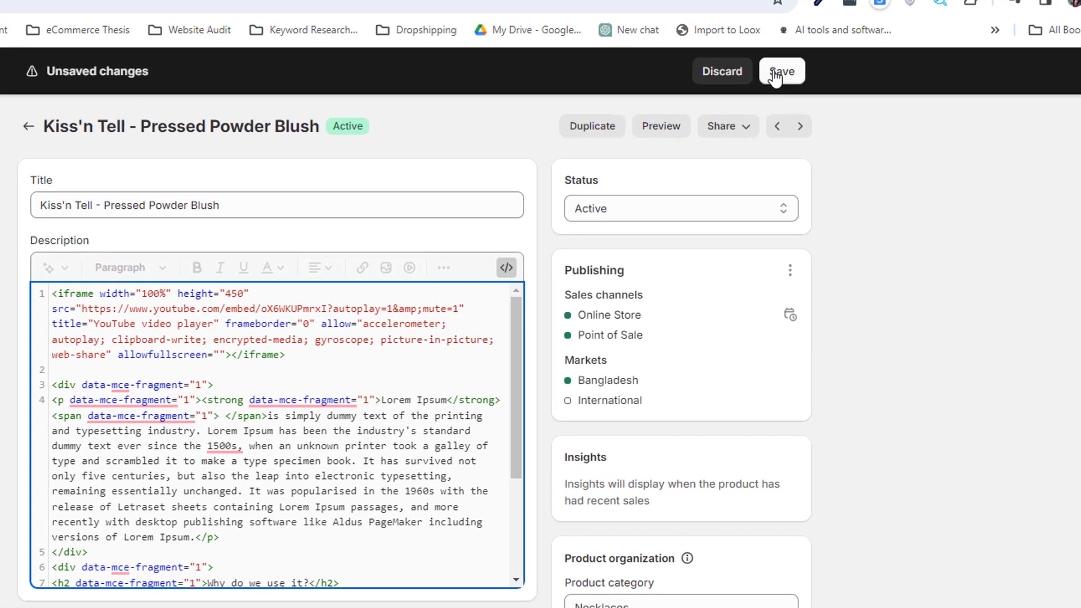
{"action": "left_click", "coordinate": [777, 71]}
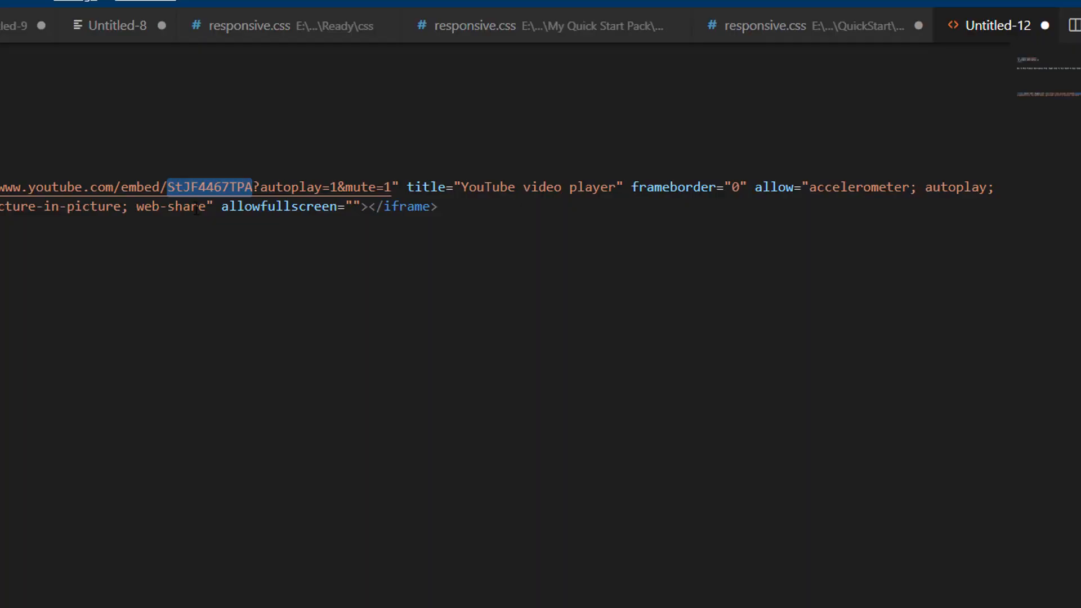
Step: In Visual Studio Code, replace the video ID in the iframe's embed URL with oX6WKUPmrxI and select the whole iframe code
{"action": "double_click", "coordinate": [208, 187]}
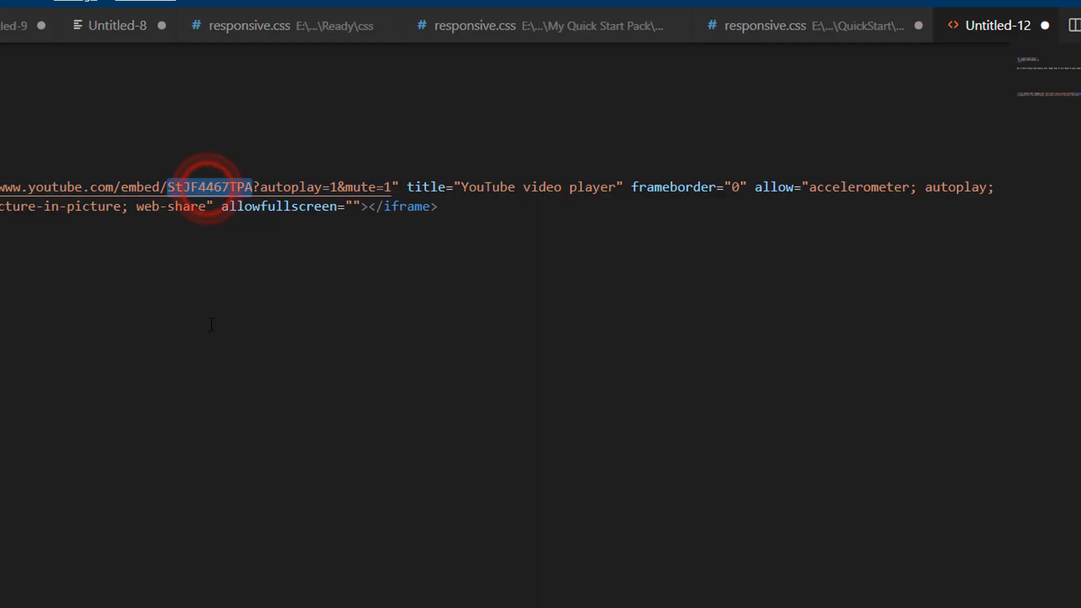
{"action": "key", "text": "ctrl+v"}
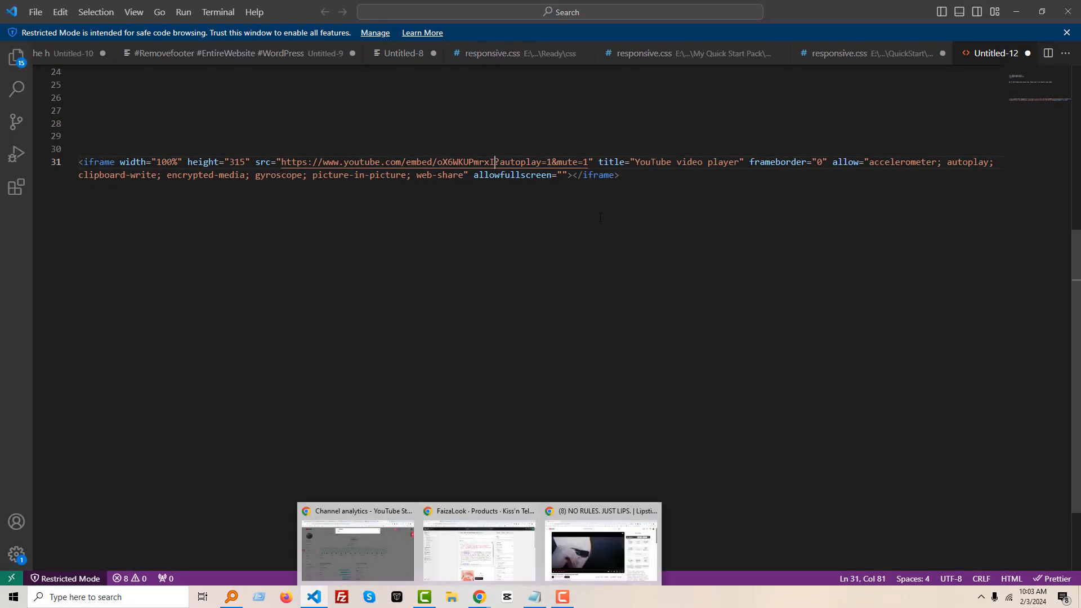
{"action": "left_click_drag", "start_coordinate": [630, 177], "coordinate": [79, 137]}
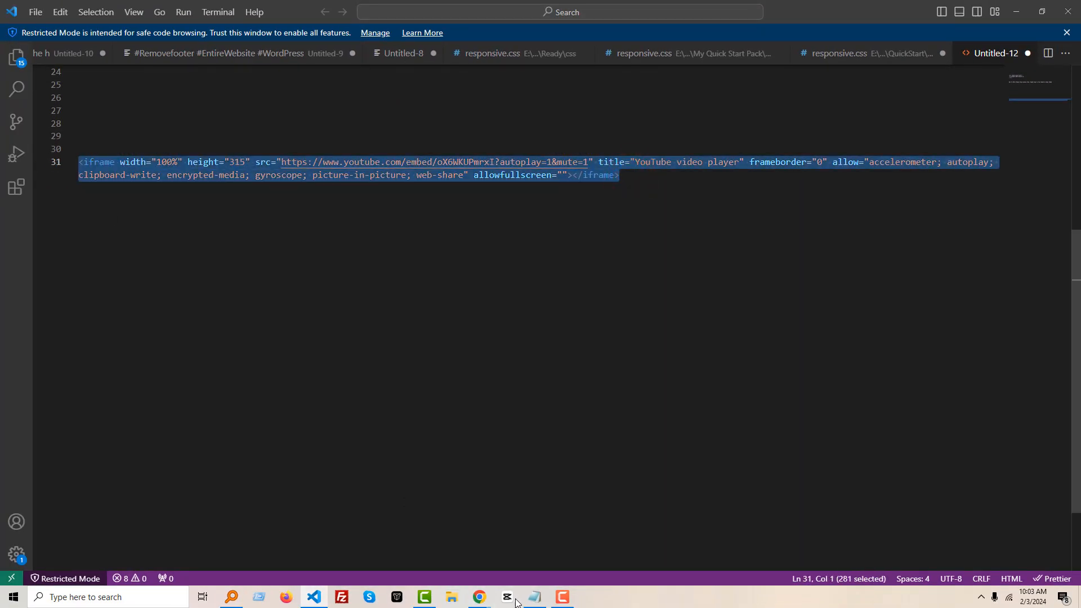
Step: Switch to the Shopify product page in Chrome and highlight the video ID in the description's iframe URL
{"action": "left_click", "coordinate": [484, 598]}
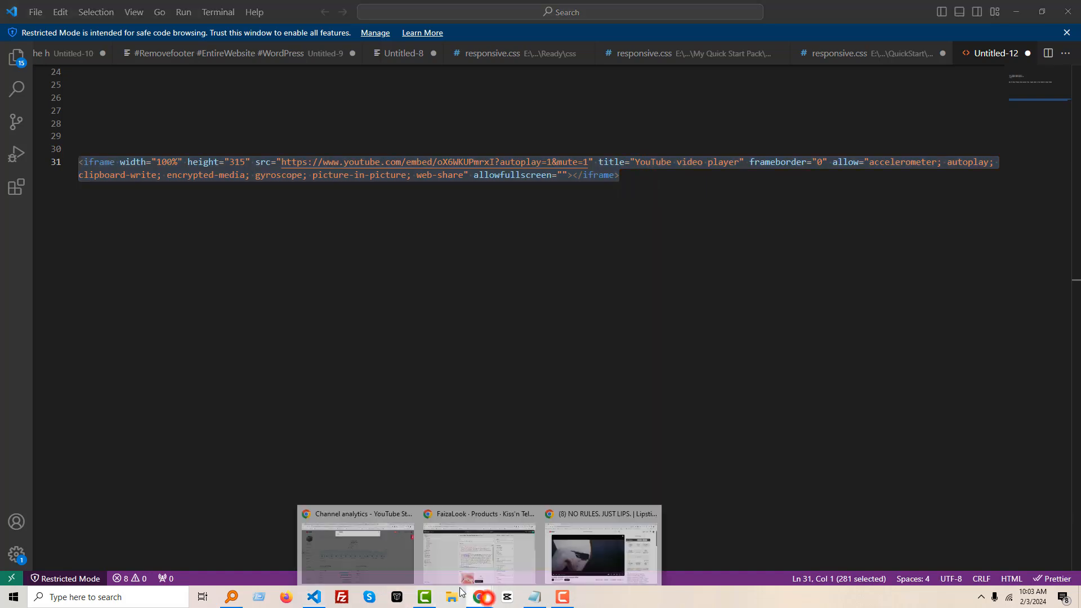
{"action": "left_click", "coordinate": [479, 541]}
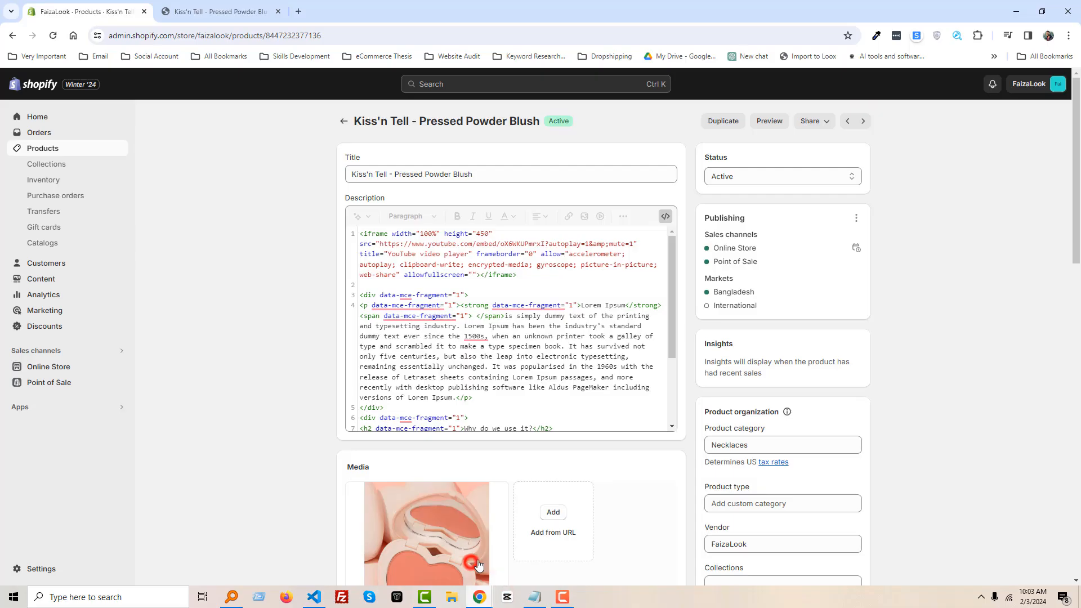
{"action": "double_click", "coordinate": [518, 244]}
{"action": "double_click", "coordinate": [941, 241]}
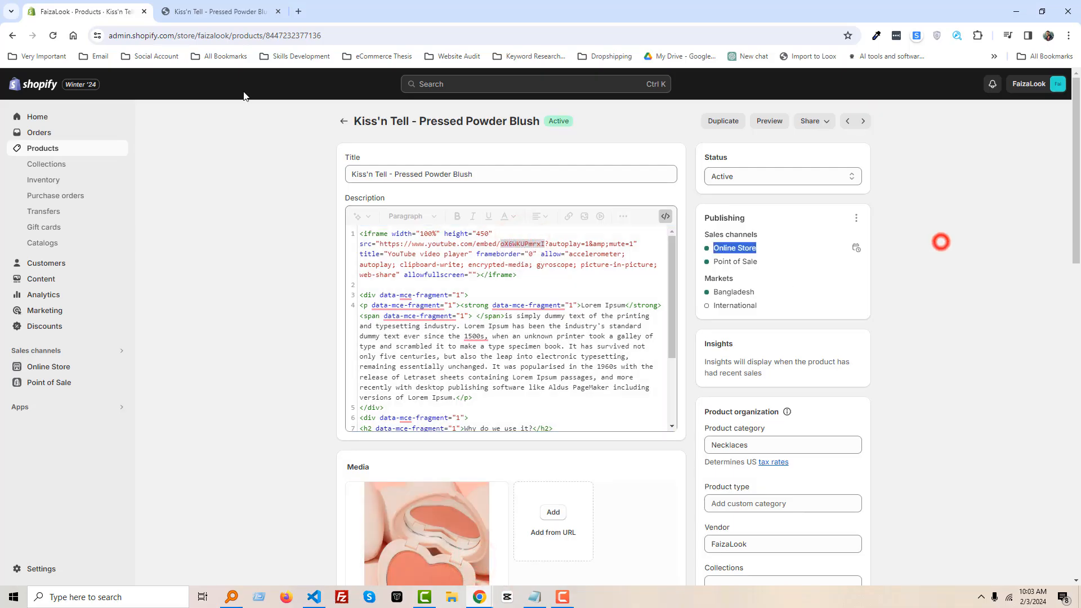
Step: Reload the Pressed Powder Blush storefront page and check that the swapped NARS video plays above the product description
{"action": "left_click", "coordinate": [214, 11]}
{"action": "right_click", "coordinate": [165, 273]}
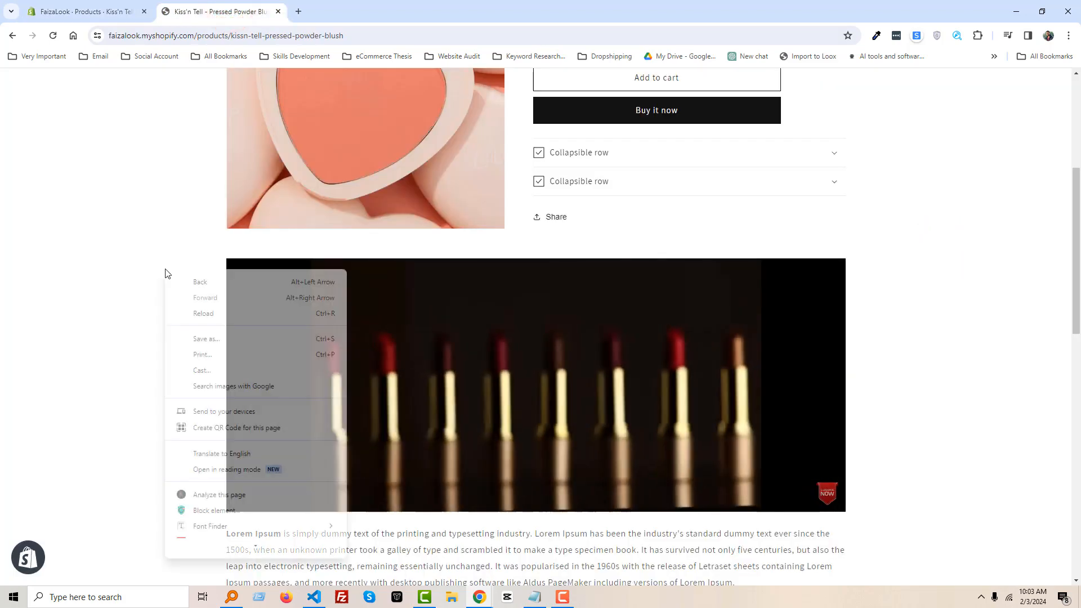
{"action": "key", "text": "r"}
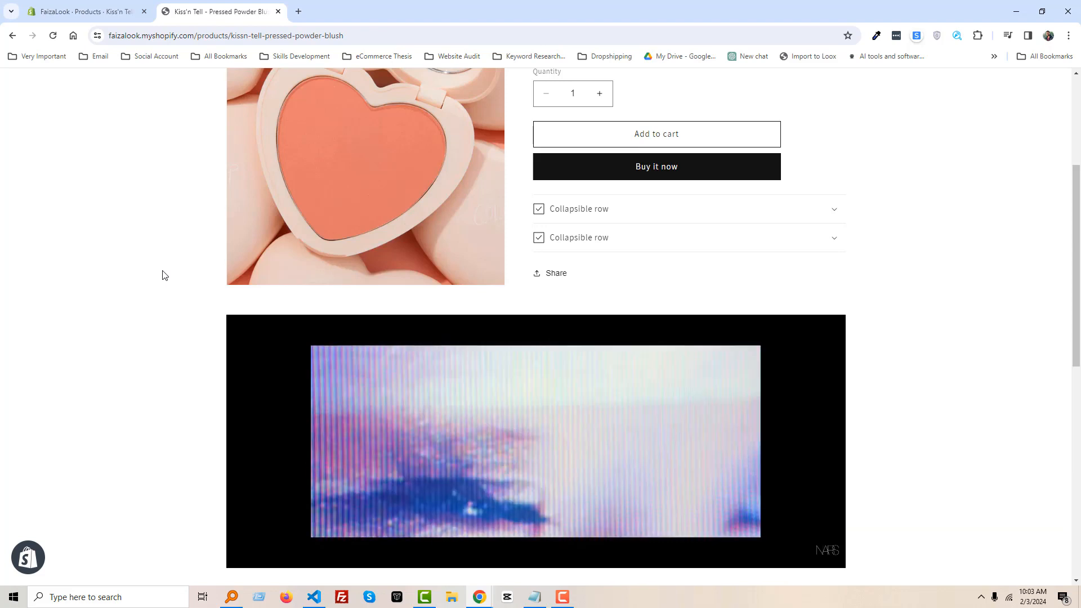
{"action": "scroll", "coordinate": [164, 275], "scroll_direction": "up", "scroll_amount": 2}
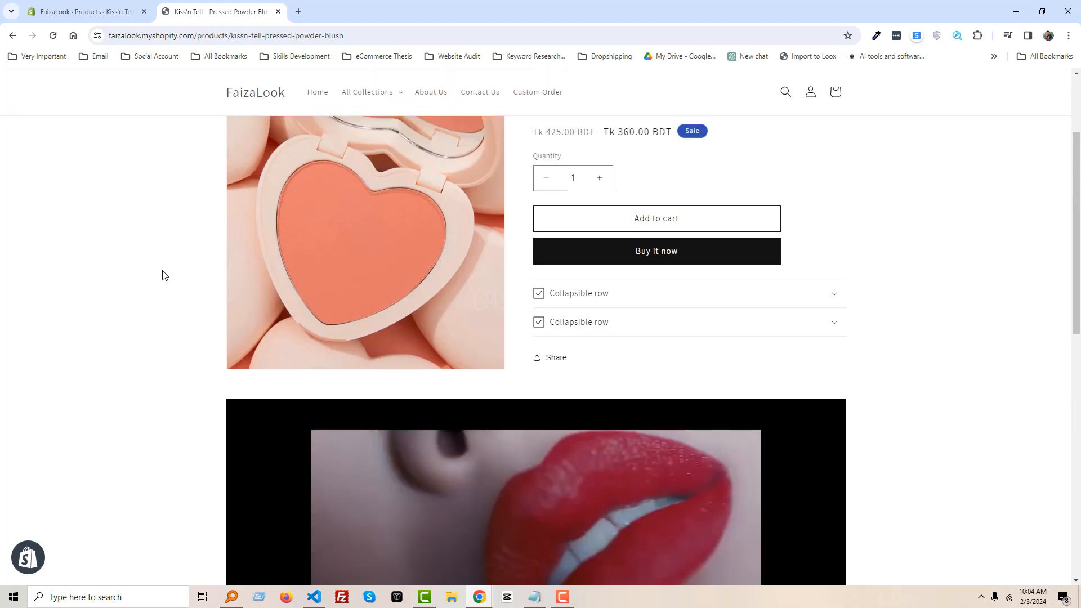
{"action": "scroll", "coordinate": [163, 275], "scroll_direction": "up", "scroll_amount": 1}
{"action": "scroll", "coordinate": [169, 259], "scroll_direction": "down", "scroll_amount": 4}
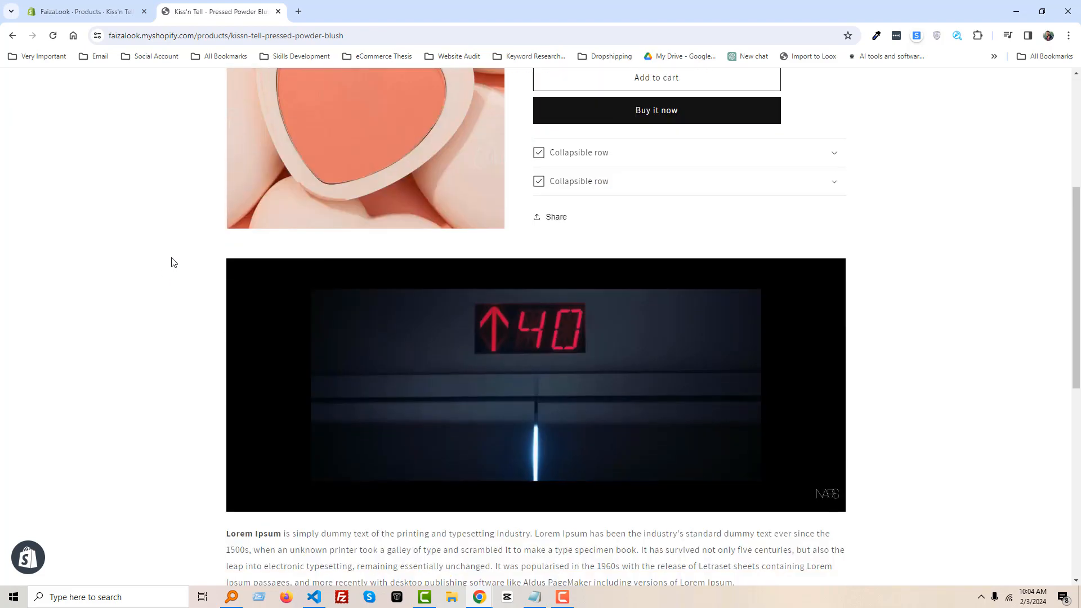